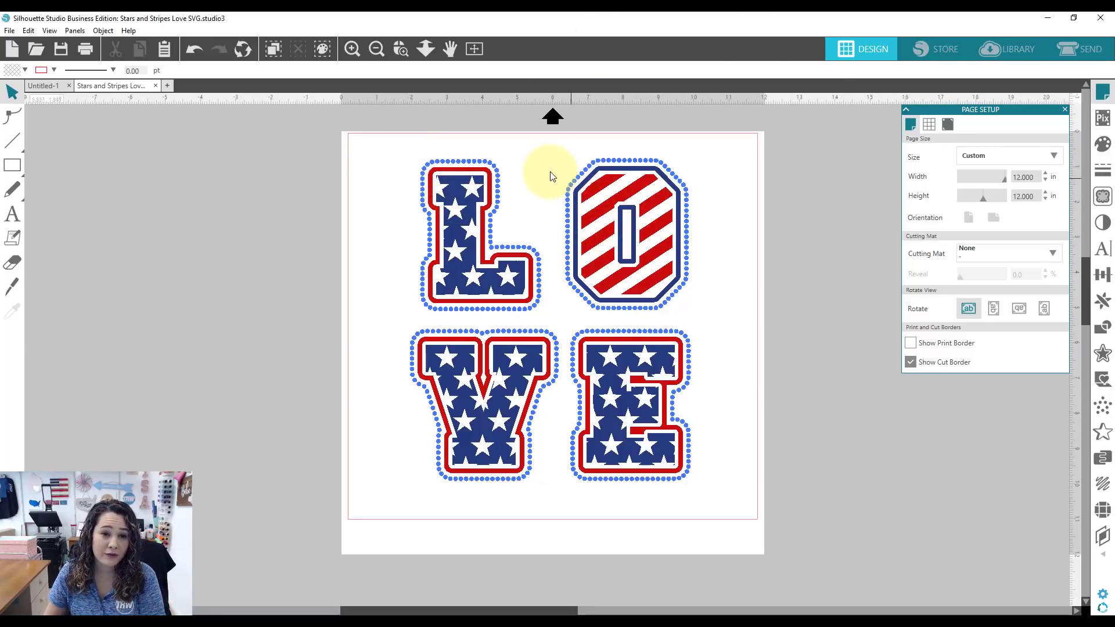
pyautogui.moveTo(623, 159); pyautogui.dragTo(626, 145)
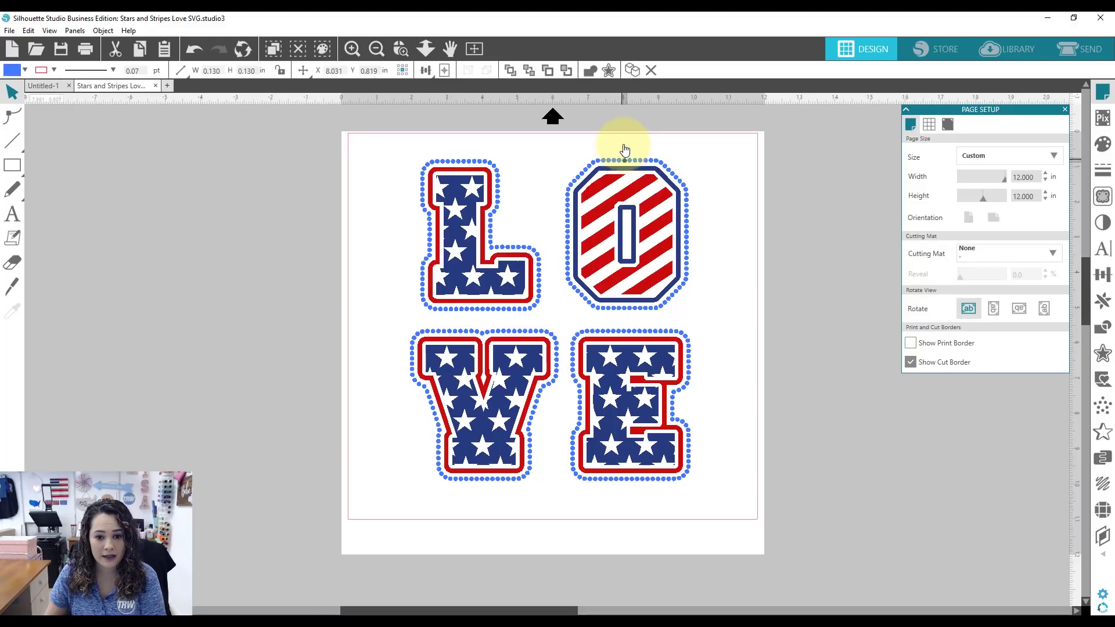
pyautogui.click(728, 169)
pyautogui.hotkey('ctrl', 'z')
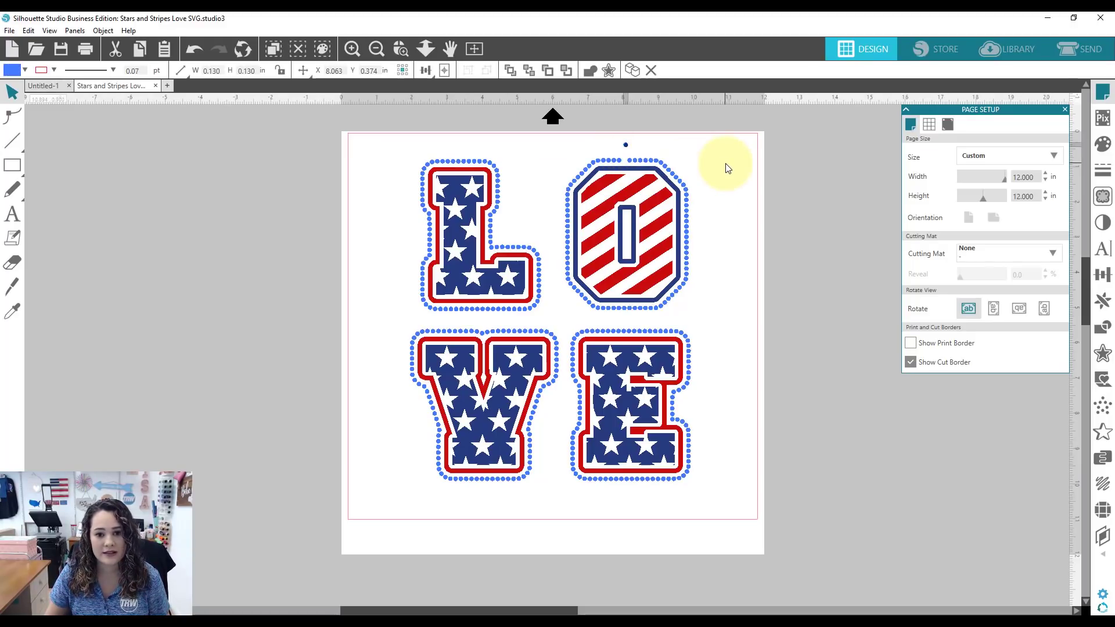
# - Group the whole LOVE design and move it to the upper-left corner of the page, inside the cut border
pyautogui.moveTo(396, 127); pyautogui.dragTo(723, 506)
pyautogui.click(729, 517)
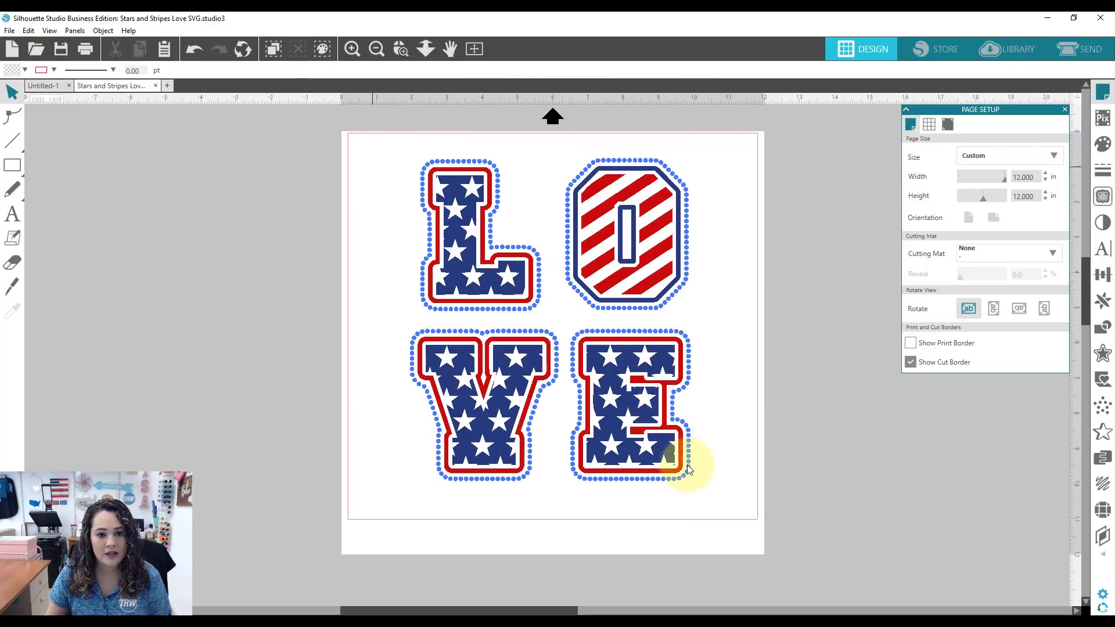
pyautogui.hotkey('ctrl', 'a')
pyautogui.moveTo(726, 509); pyautogui.dragTo(725, 509)
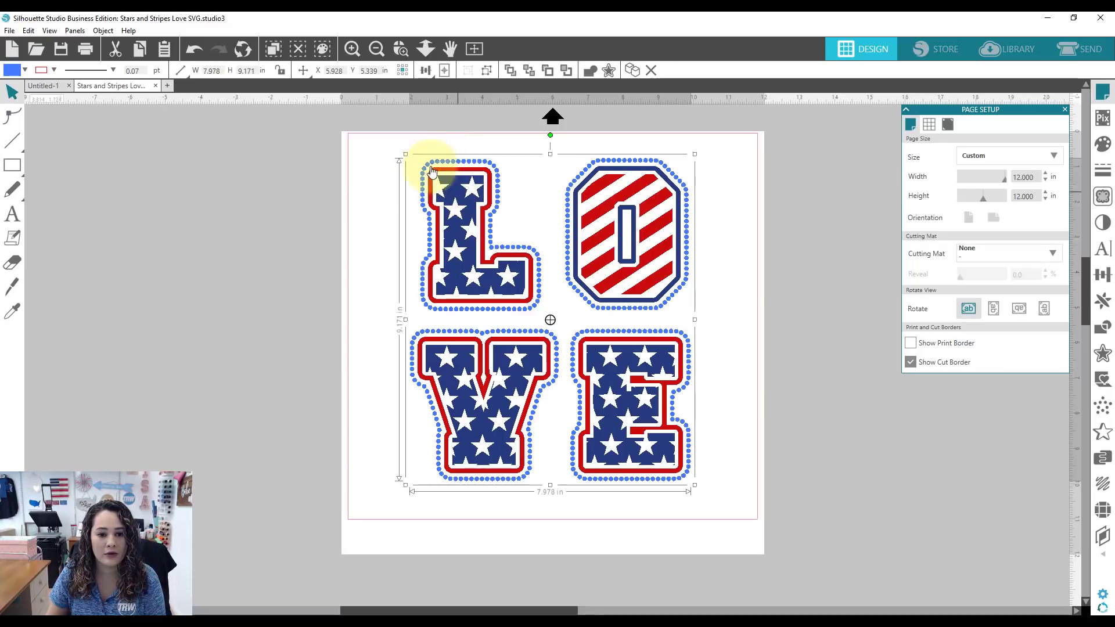
pyautogui.moveTo(448, 169); pyautogui.dragTo(401, 179)
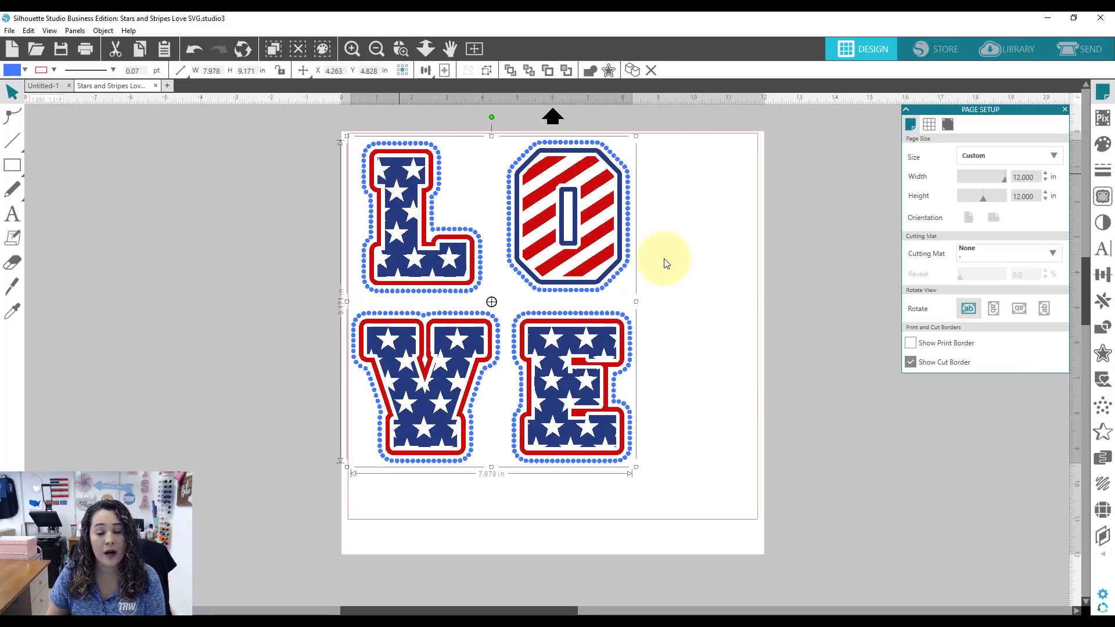
# - Draw a rectangle about 8.07 by 9.29 in around the four letters as a weeding box
pyautogui.click(10, 167)
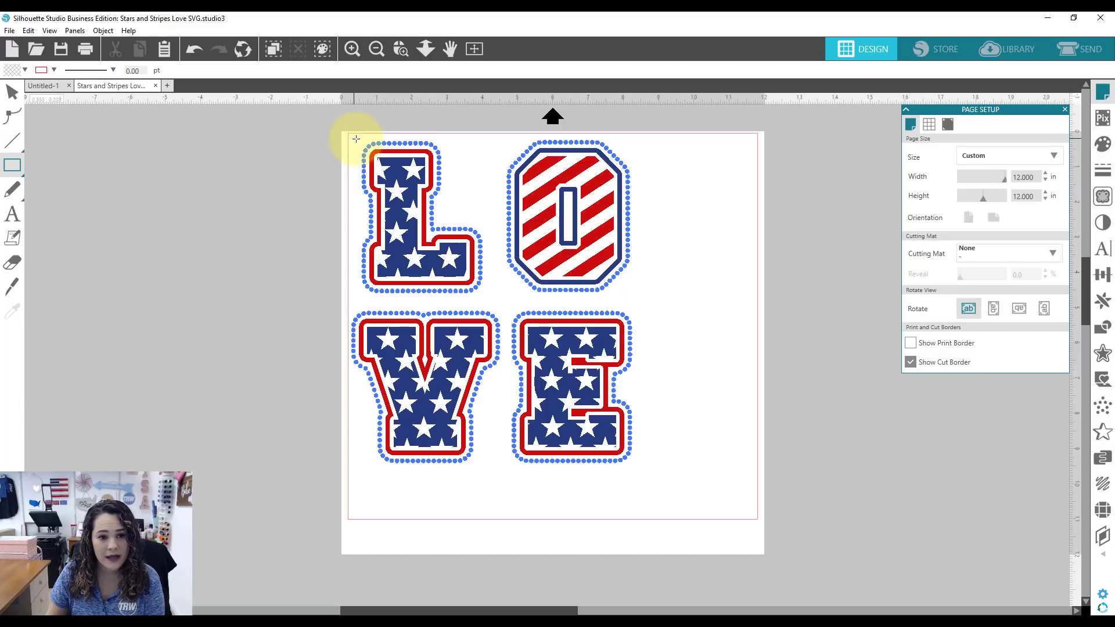
pyautogui.moveTo(353, 139); pyautogui.dragTo(640, 466)
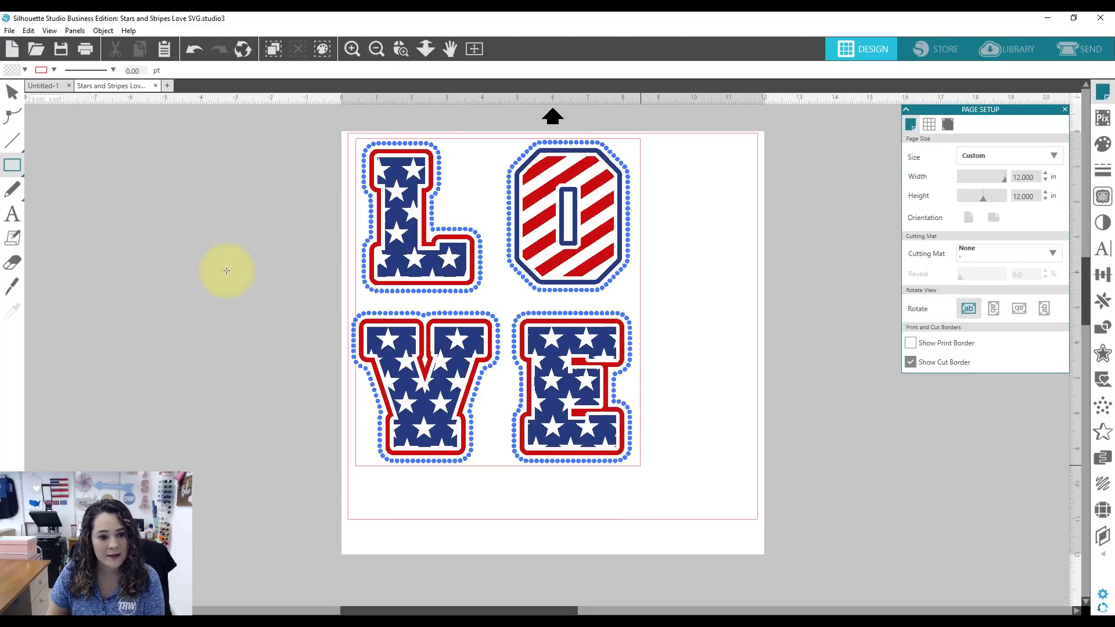
pyautogui.click(12, 92)
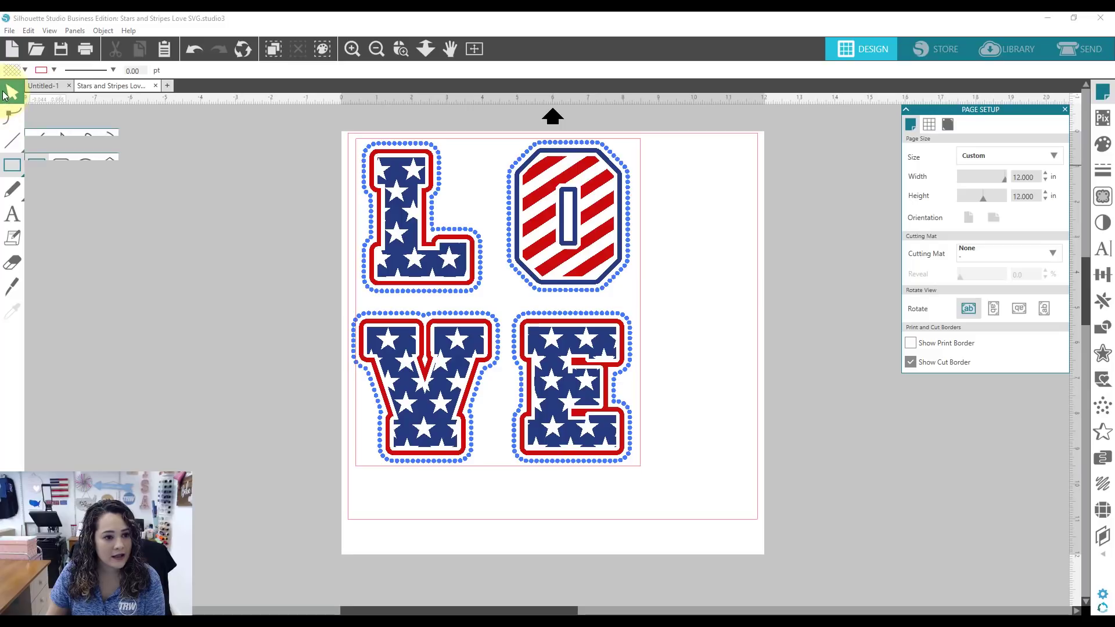
# - Stretch the rectangle's left side outward to about 8.32 in wide and extend its bottom edge slightly below the letters
pyautogui.click(356, 293)
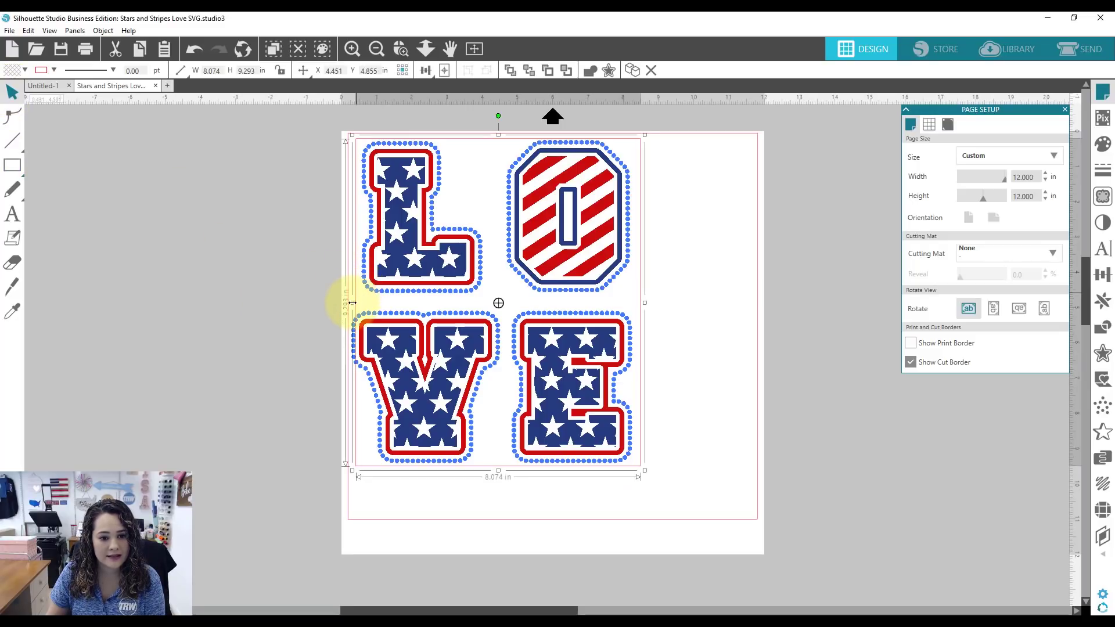
pyautogui.moveTo(348, 304); pyautogui.dragTo(344, 304)
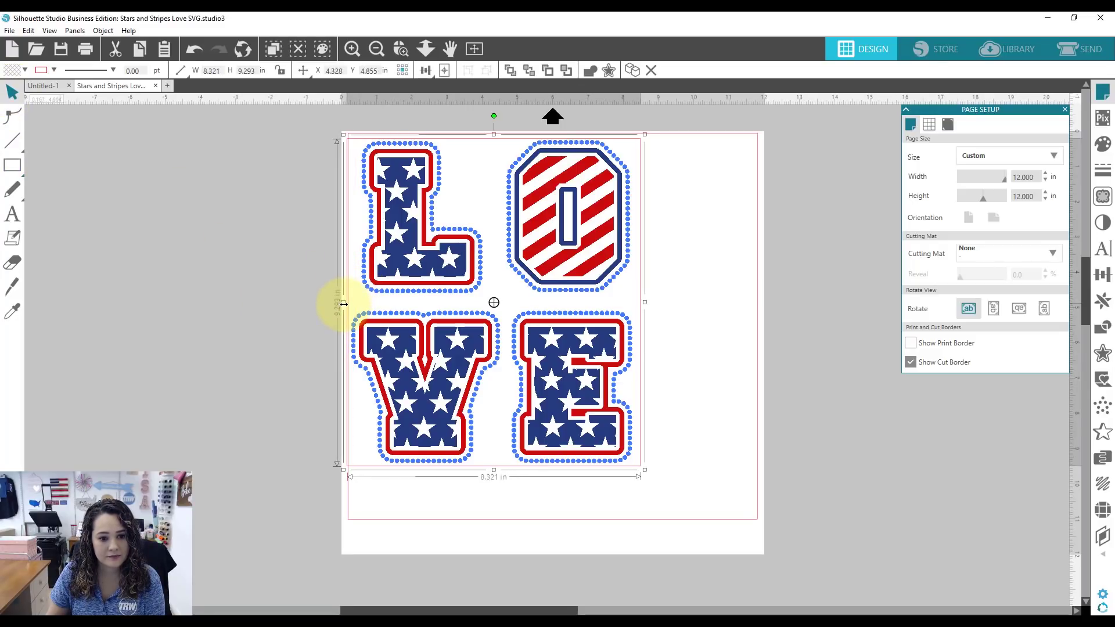
pyautogui.click(691, 223)
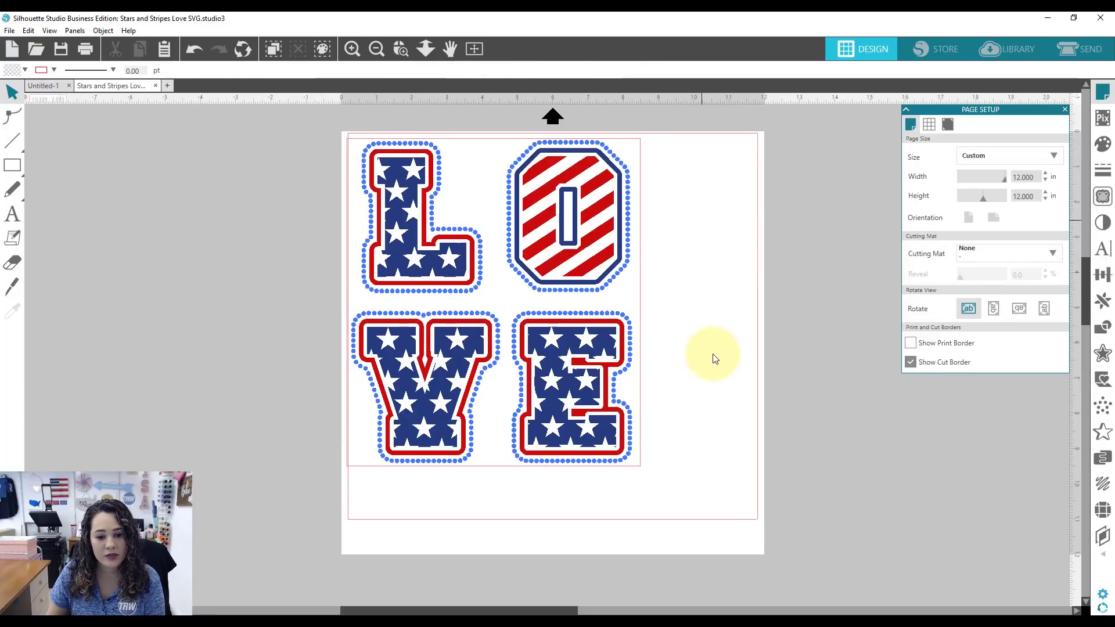
pyautogui.click(495, 470)
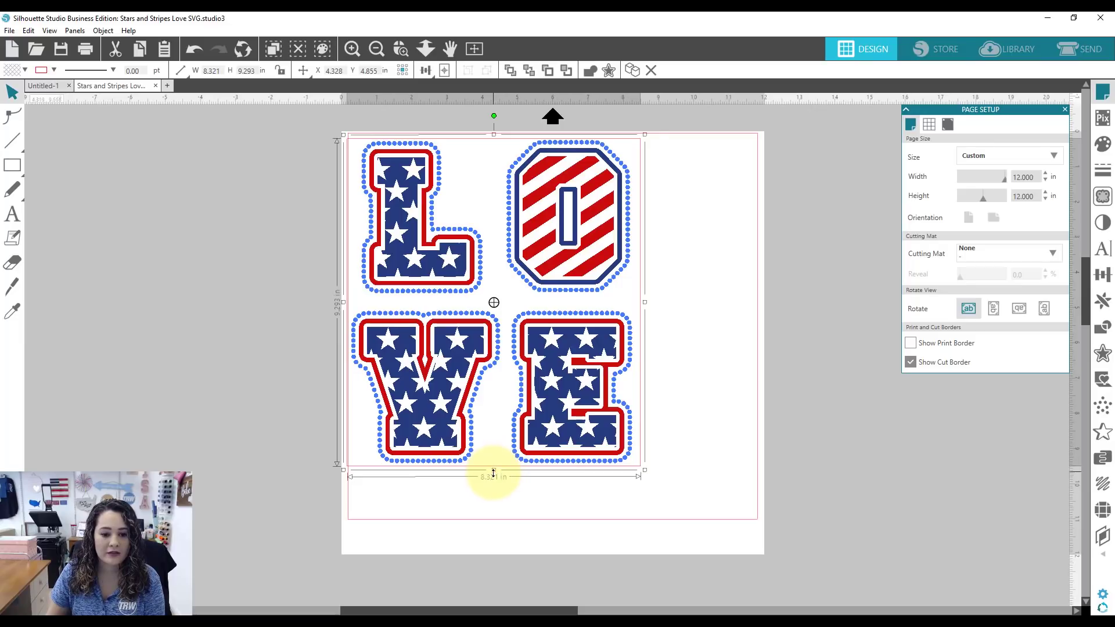
pyautogui.moveTo(493, 470); pyautogui.dragTo(493, 479)
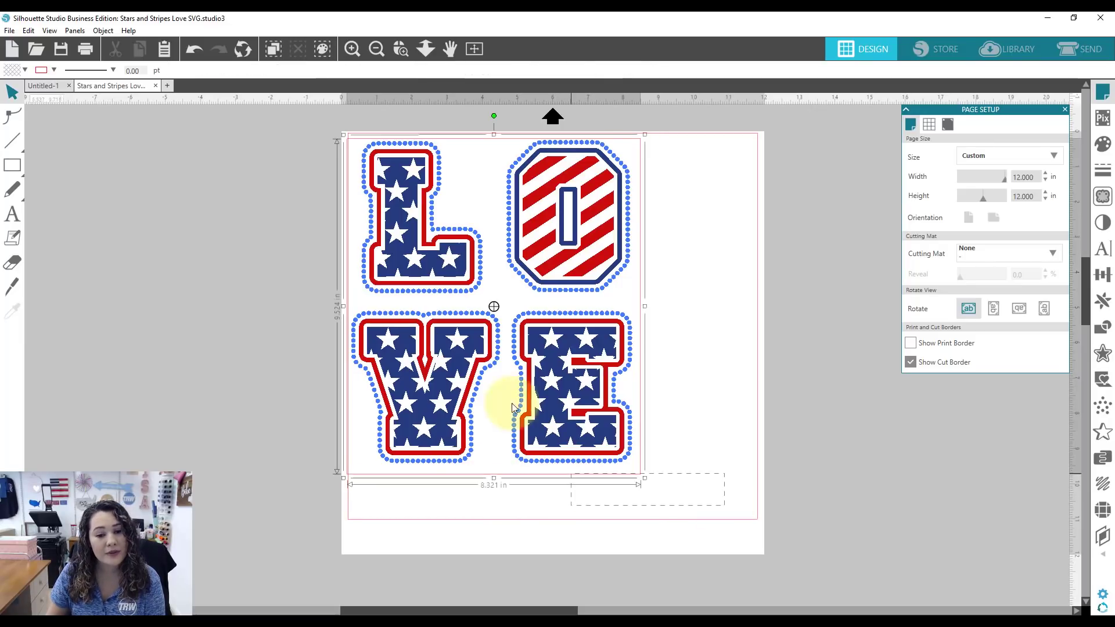
# - Centre the LOVE design inside the rectangle and shift both together slightly to the right, within the cut border
pyautogui.click(500, 350)
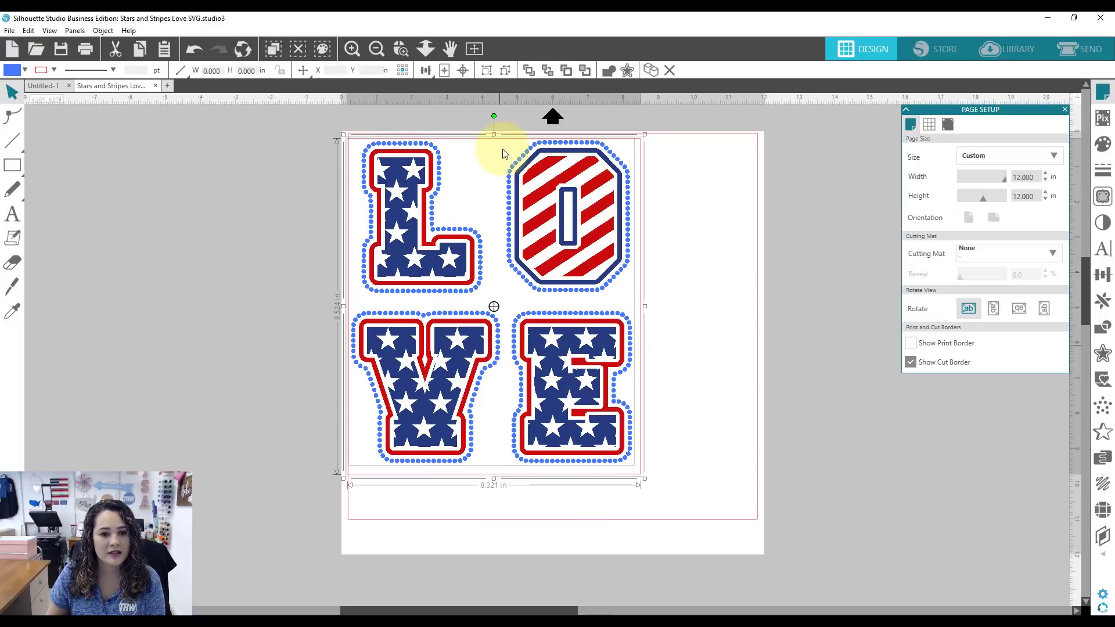
pyautogui.click(462, 69)
pyautogui.click(673, 243)
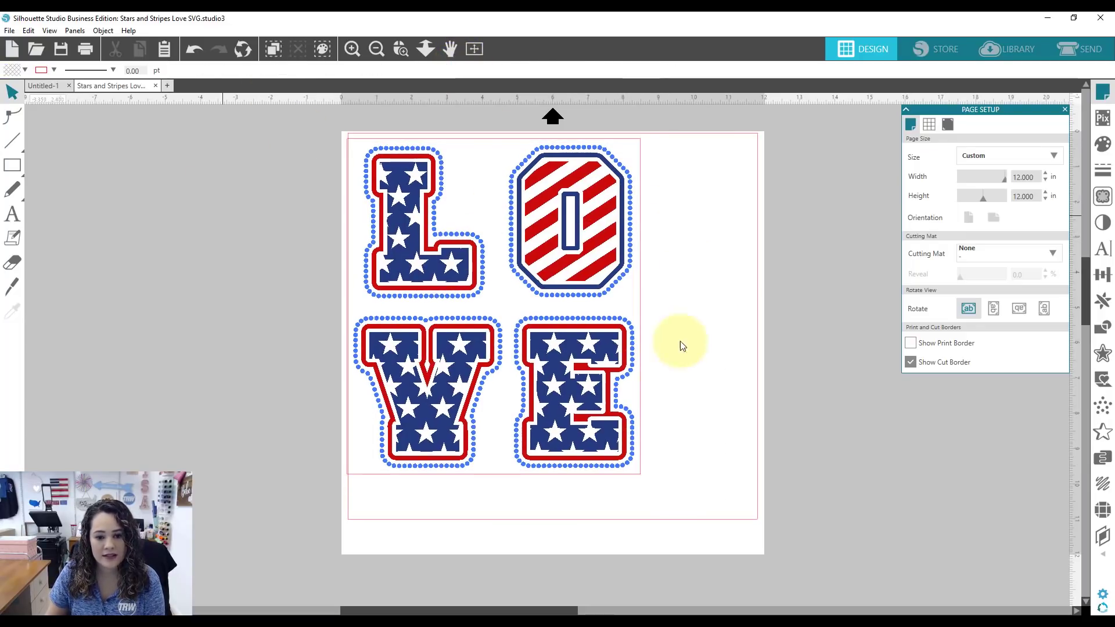
pyautogui.click(423, 261)
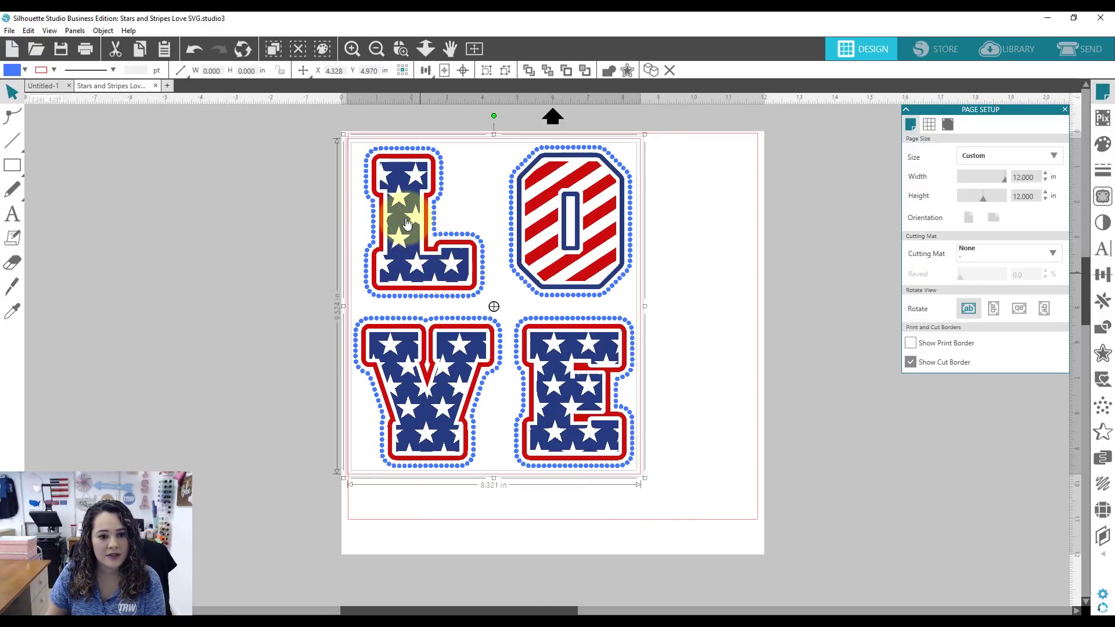
pyautogui.moveTo(410, 220); pyautogui.dragTo(413, 221)
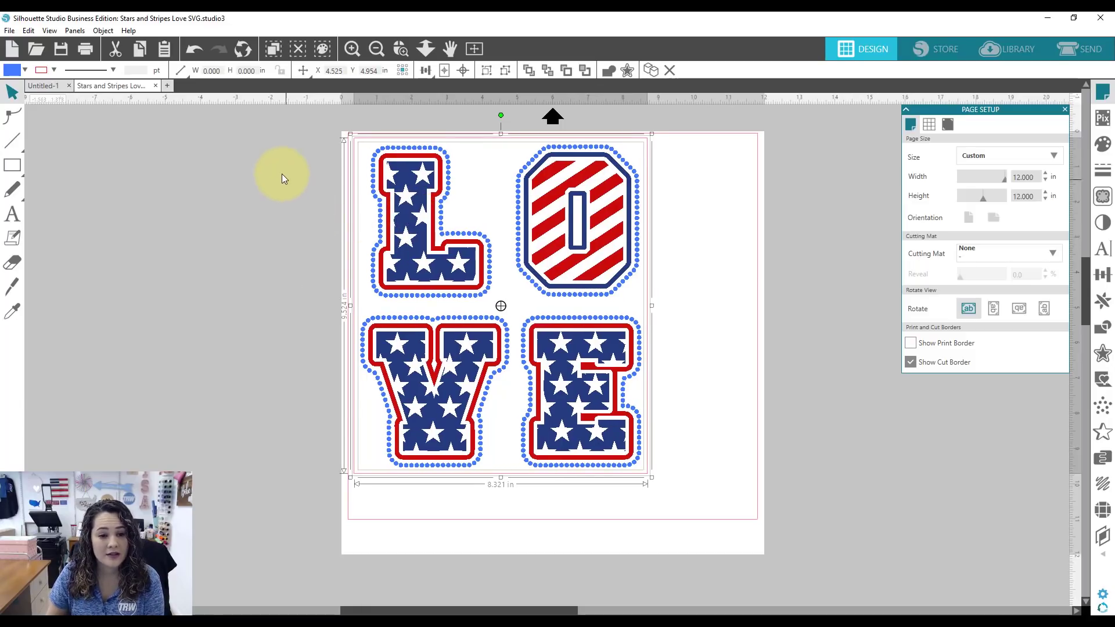
pyautogui.click(282, 175)
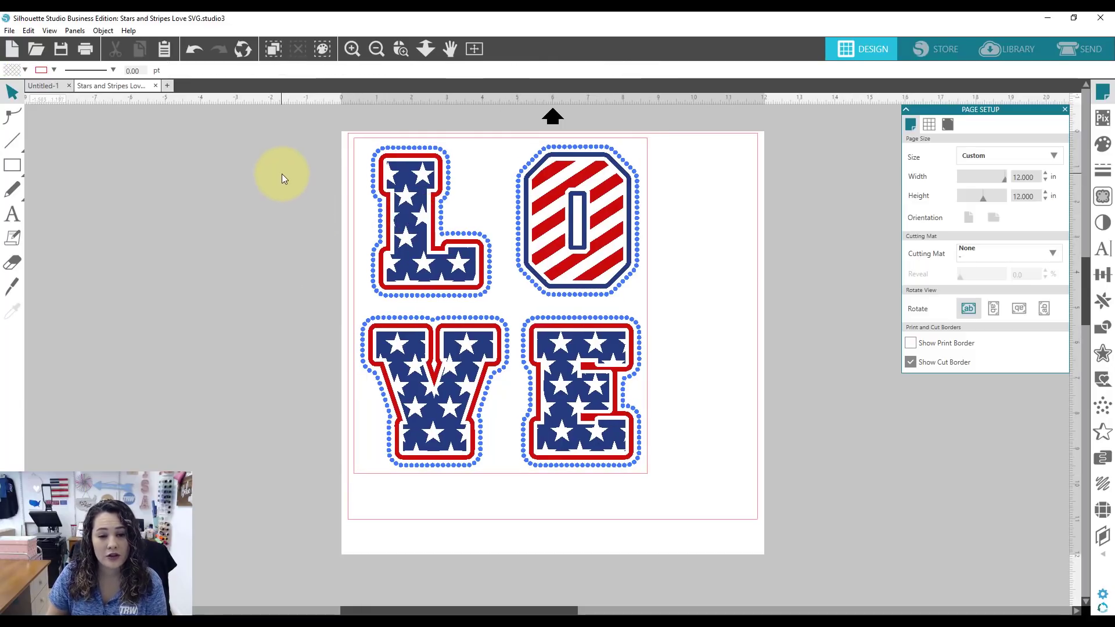
# - Flip the grouped LOVE design horizontally so it is mirrored for heat transfer vinyl
pyautogui.click(390, 192)
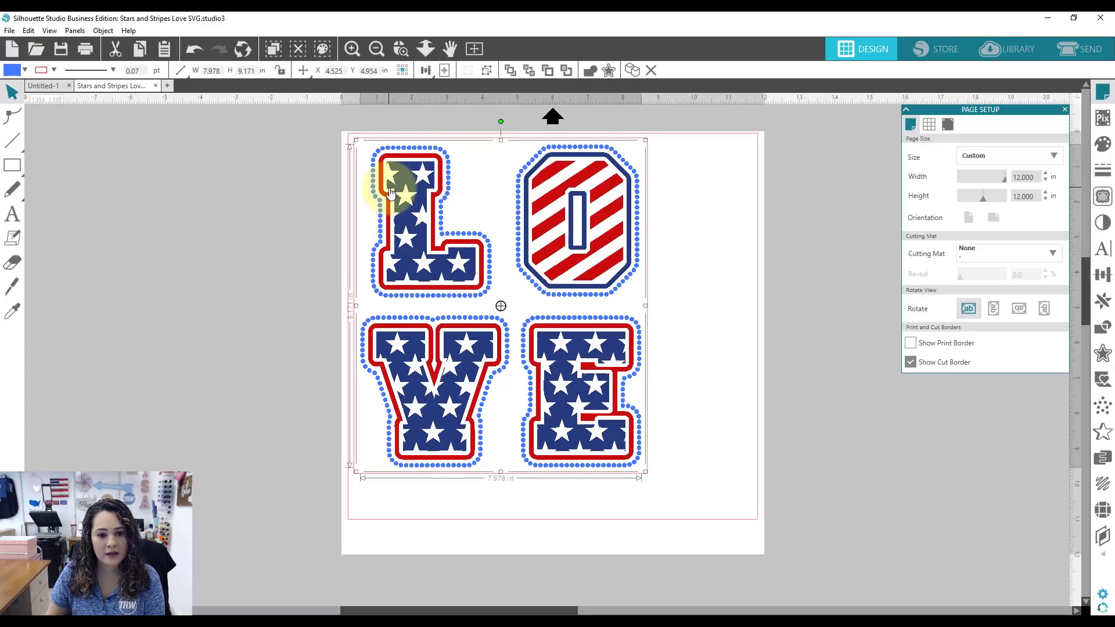
pyautogui.rightClick(390, 193)
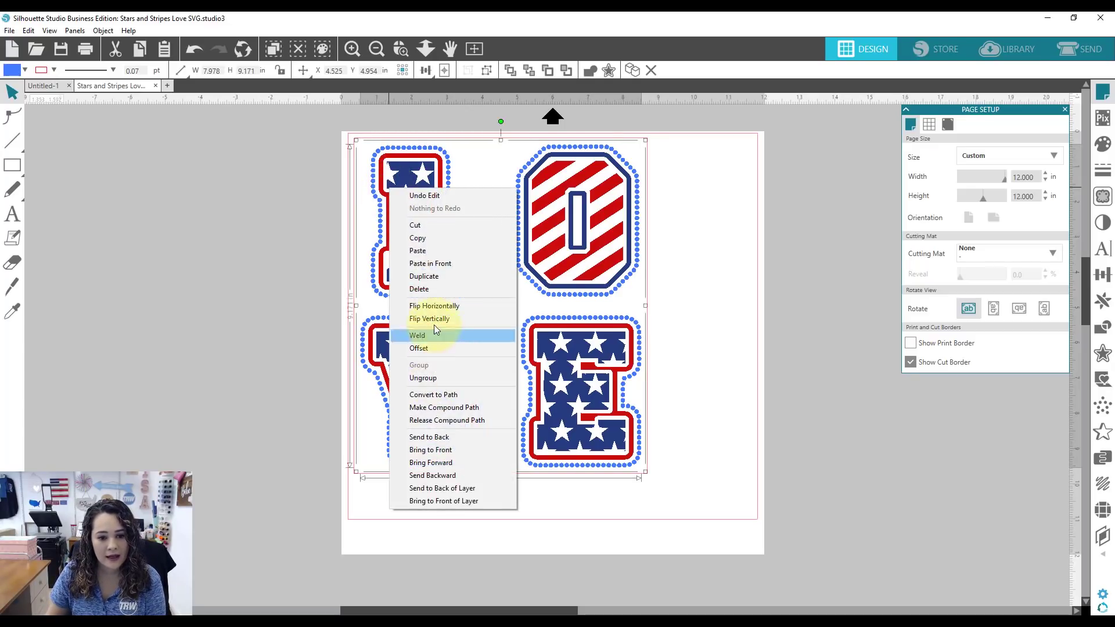
pyautogui.click(435, 309)
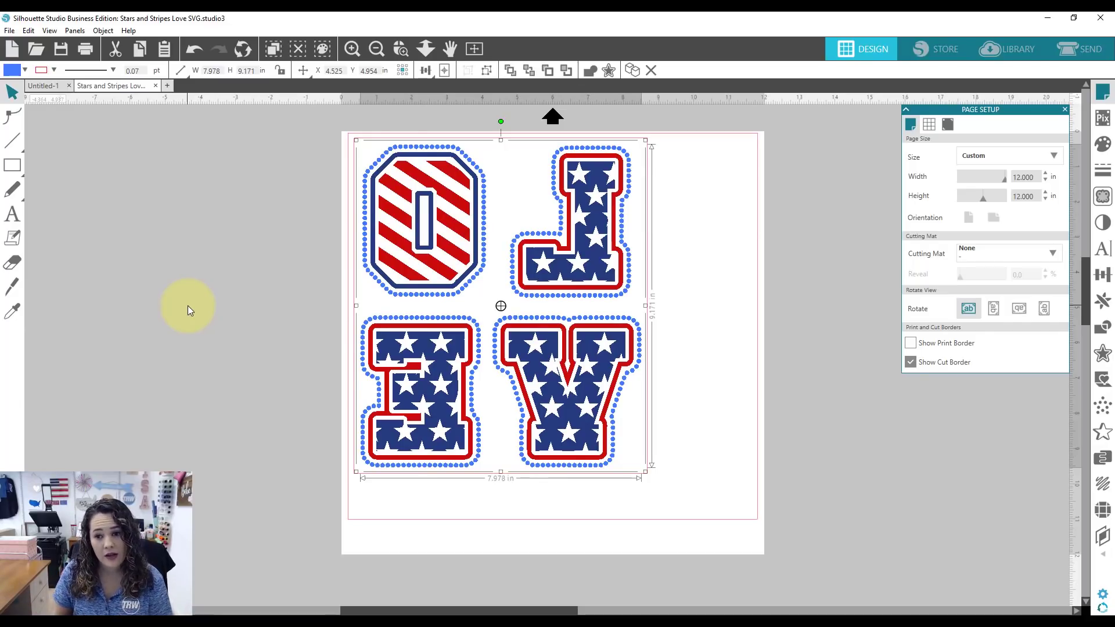
# - Go to the cut setup and set the mirrored letters and dots to Cut in Simple mode
pyautogui.click(1078, 50)
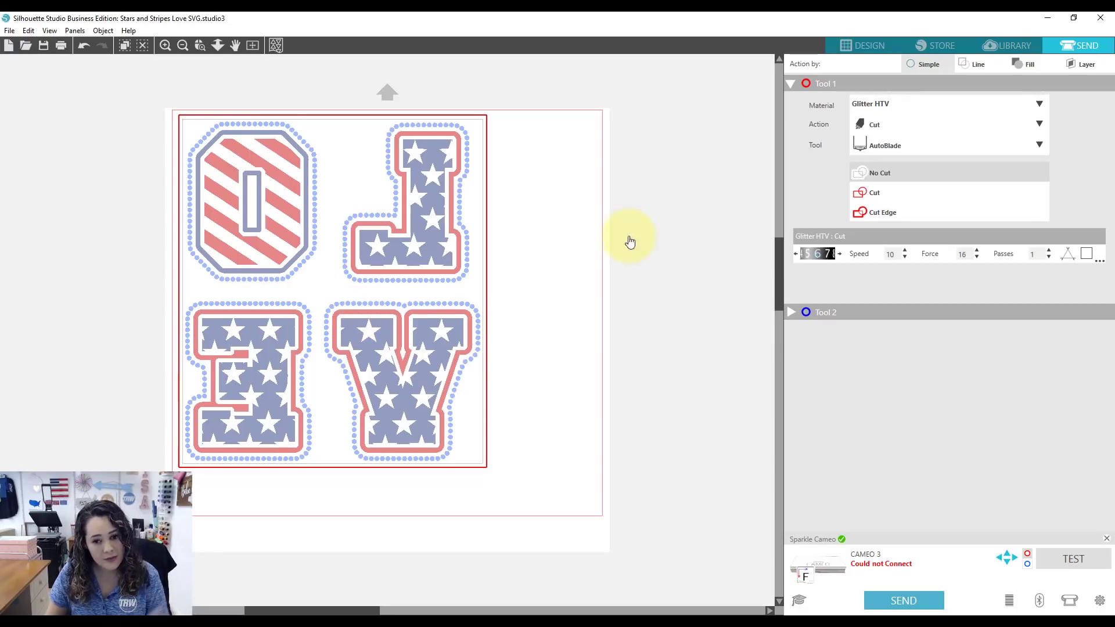
pyautogui.click(871, 192)
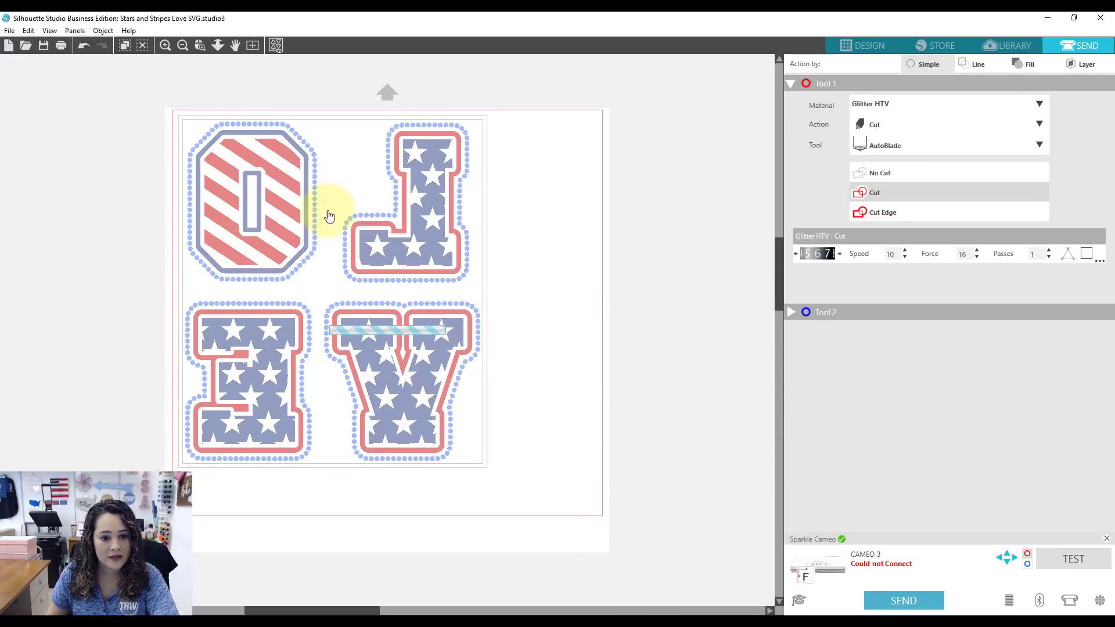
pyautogui.click(263, 248)
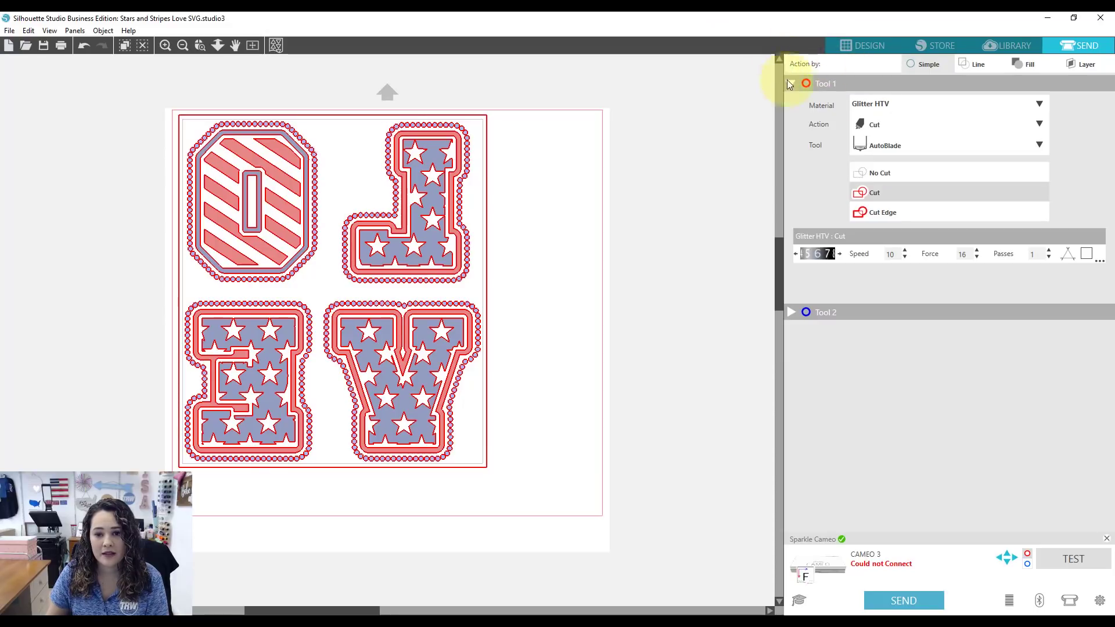
# - Set the cut action by fill colour, enabling only the red RGB (202,14,14) layer and the No Color rectangle
pyautogui.click(1031, 65)
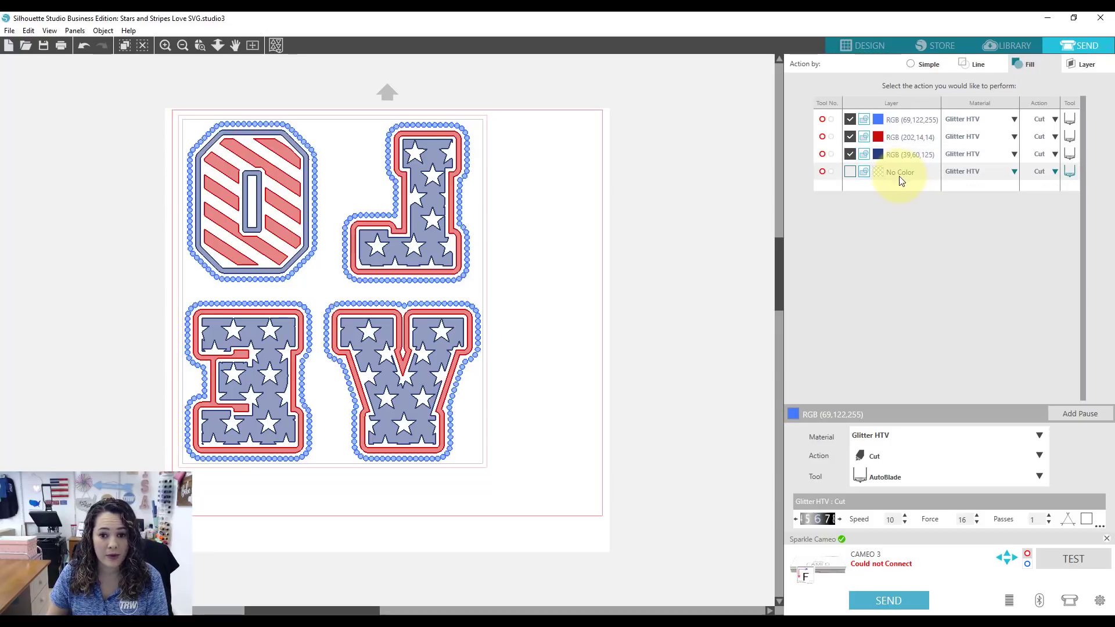
pyautogui.click(850, 172)
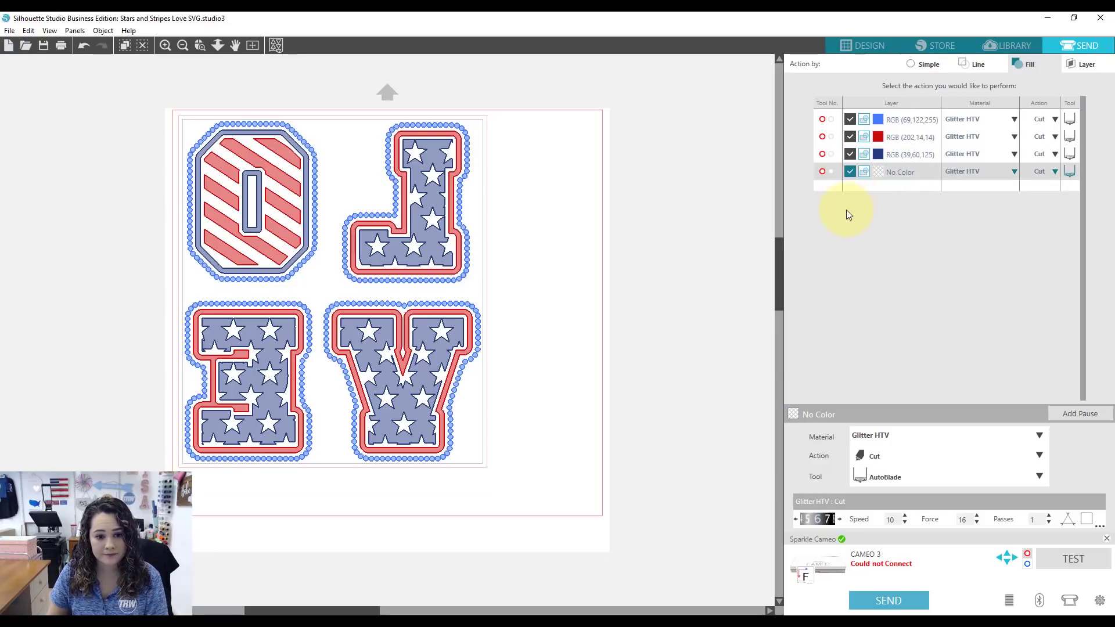
pyautogui.click(851, 154)
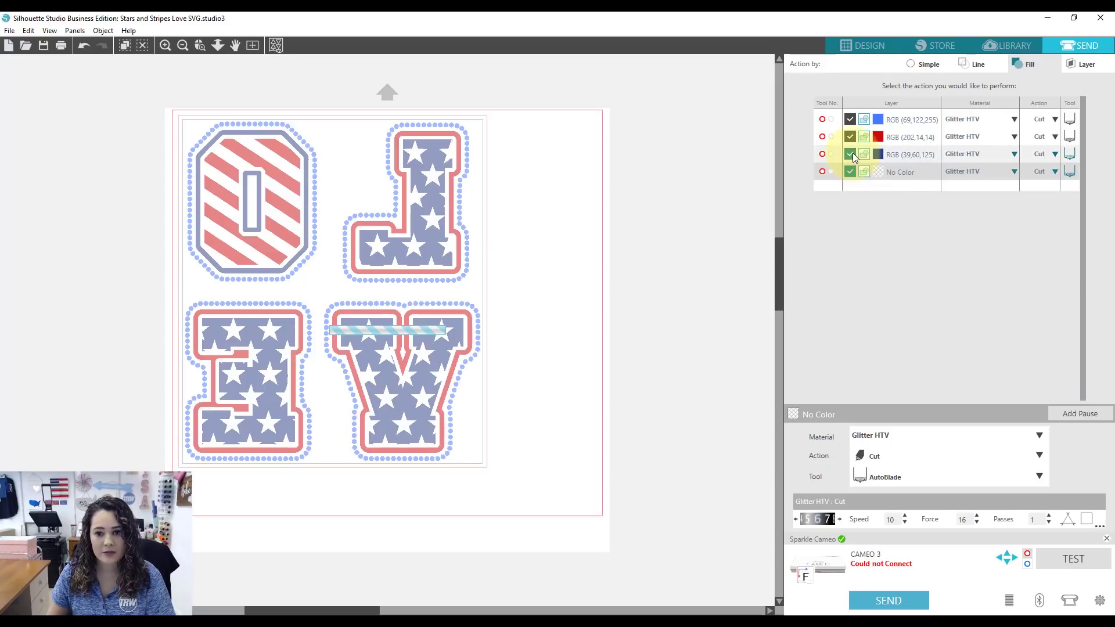
pyautogui.click(851, 120)
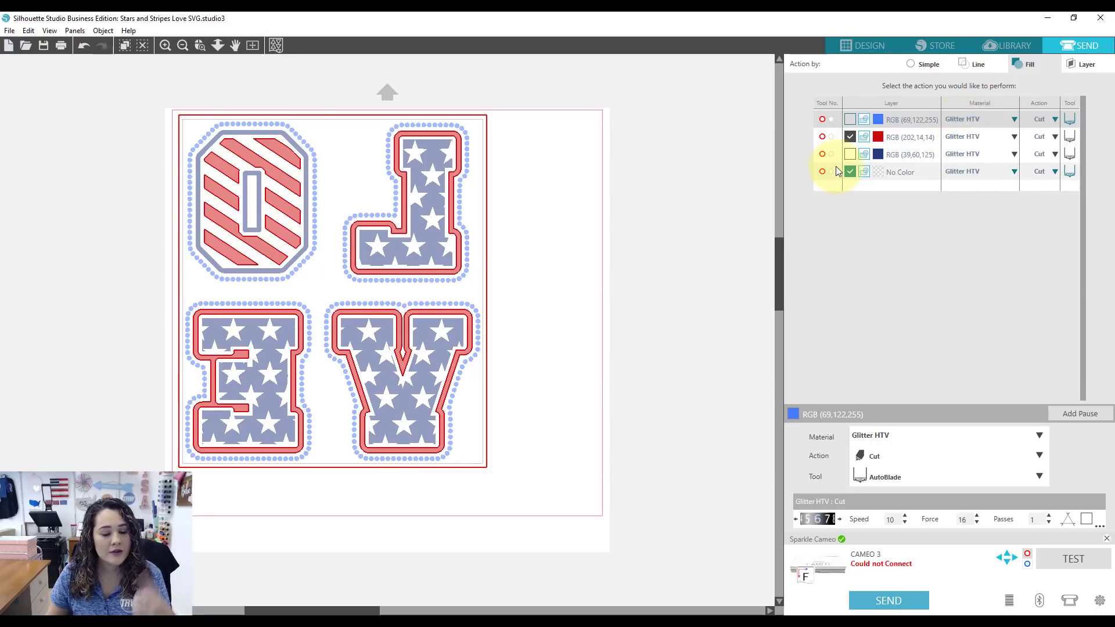
# - Switch the cut from the red layer to the dark blue RGB (39,60,125) layer
pyautogui.click(851, 137)
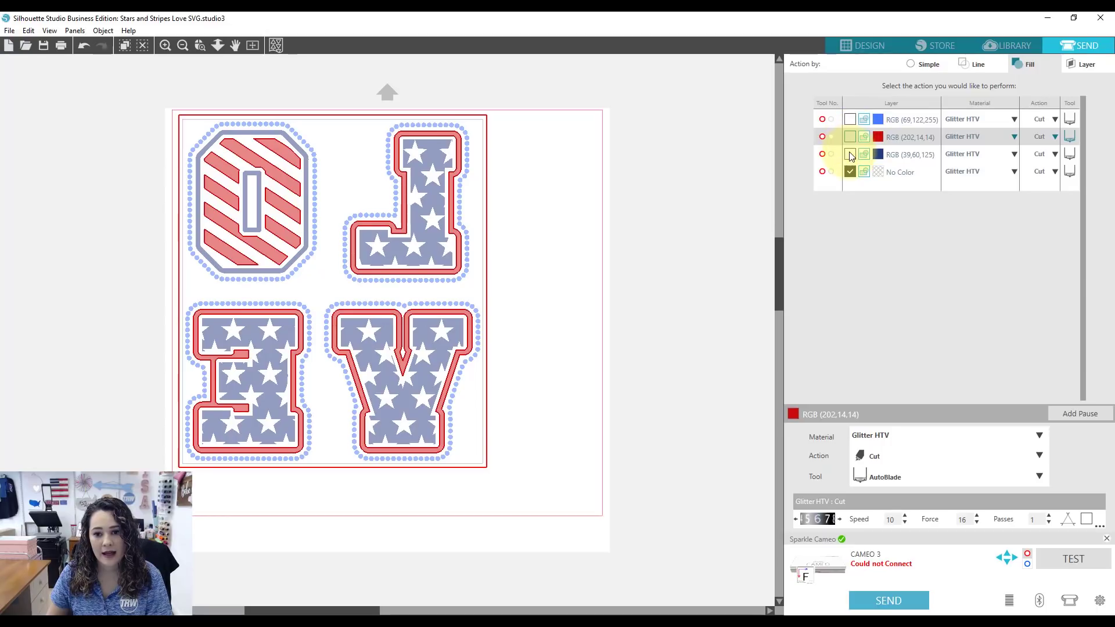
pyautogui.click(850, 154)
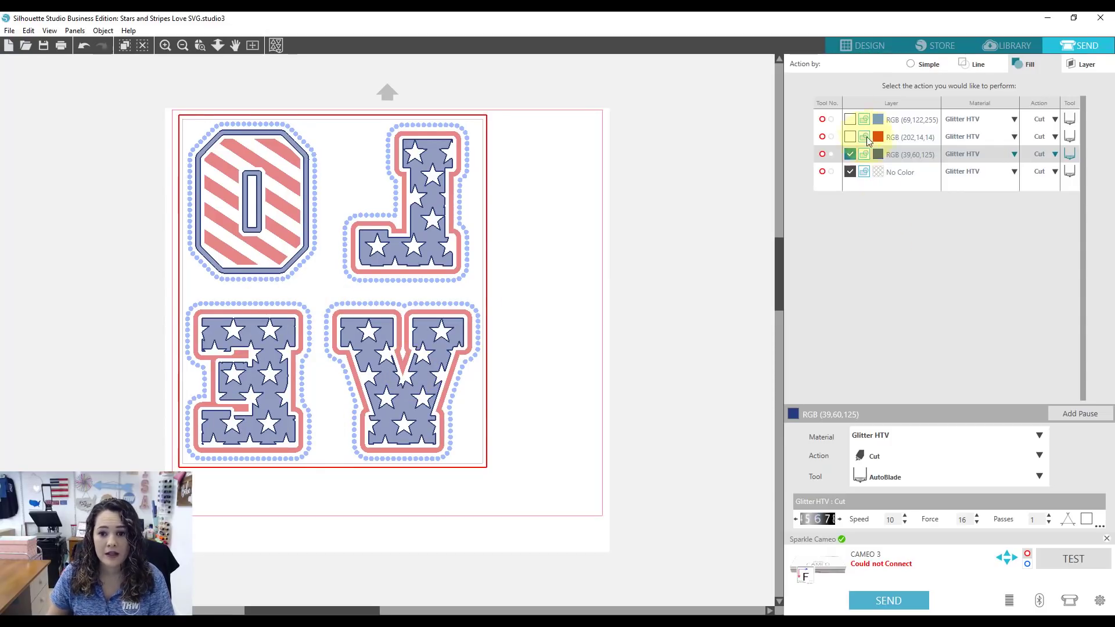
# - Return to the design page and flip the LOVE design horizontally back to its readable orientation
pyautogui.click(857, 50)
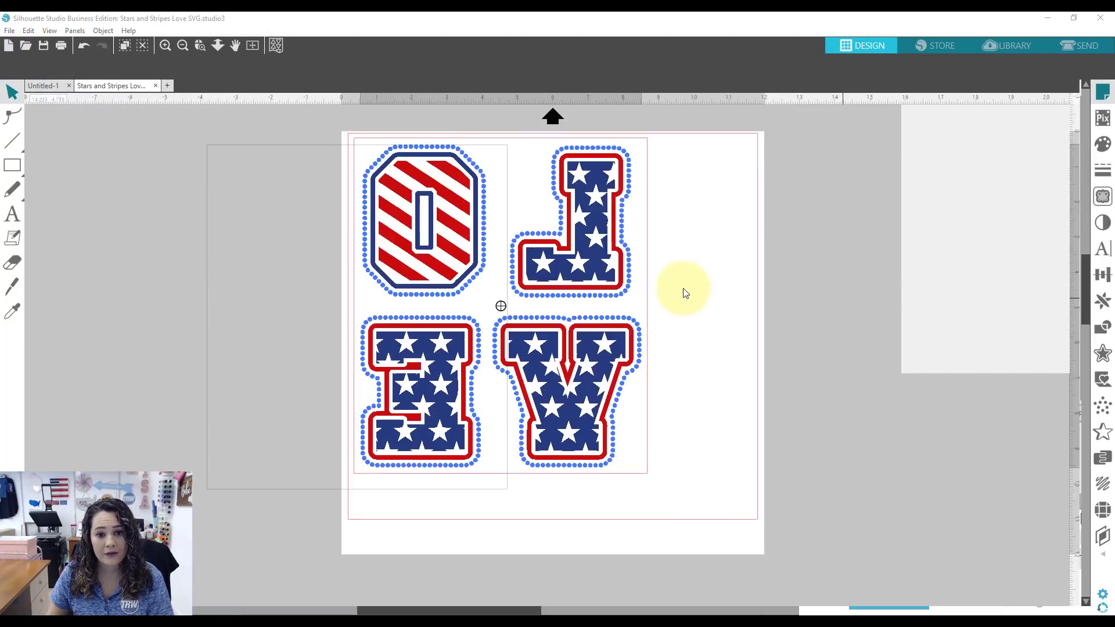
pyautogui.rightClick(607, 259)
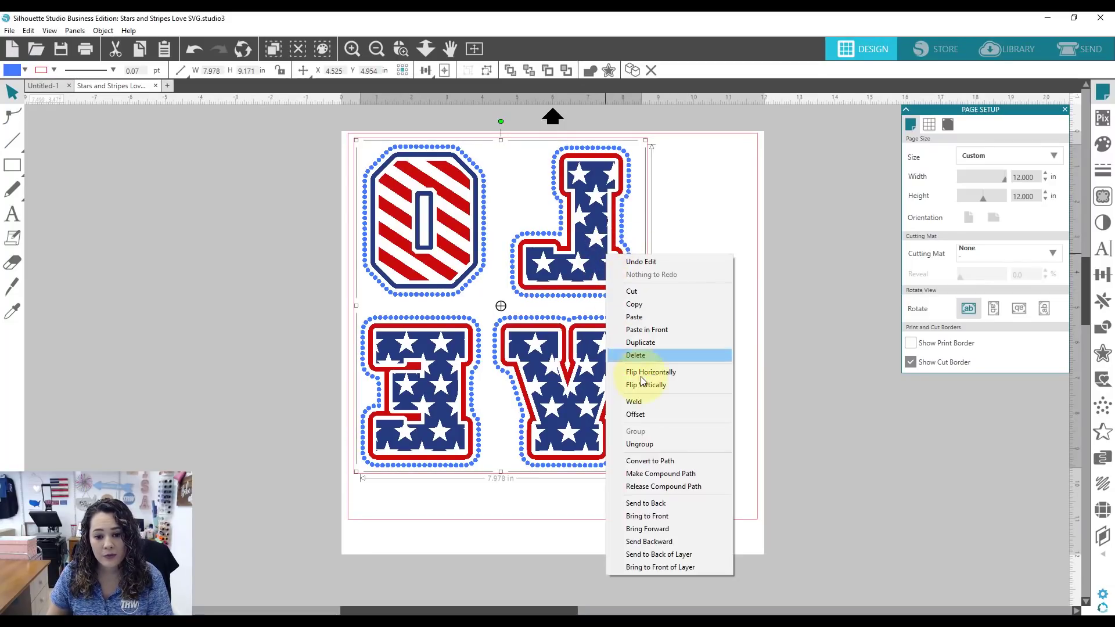
pyautogui.press('Escape')
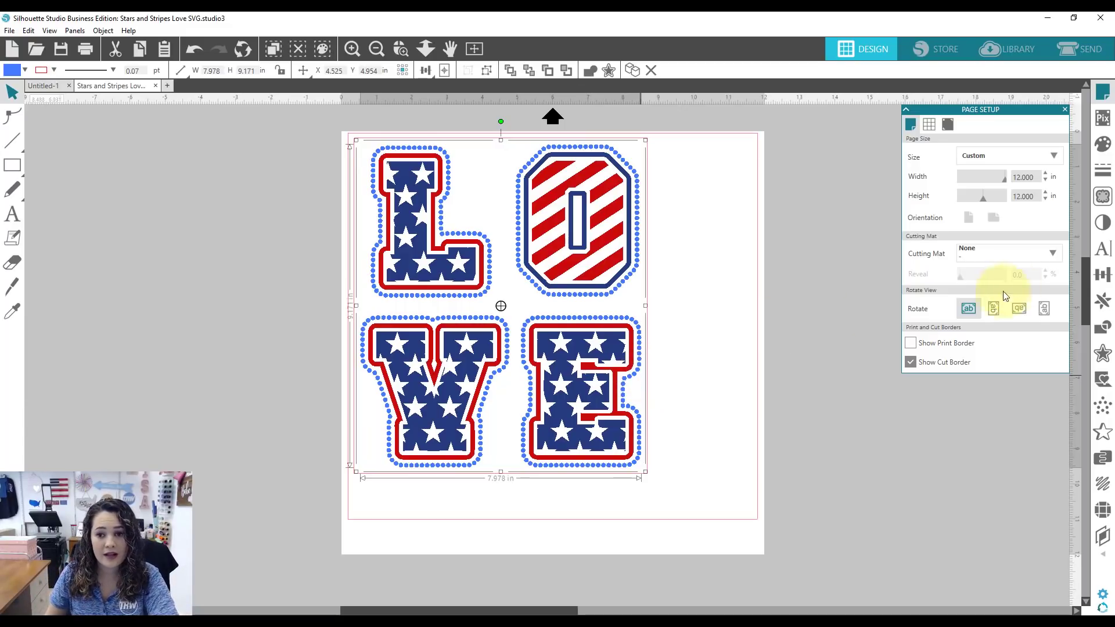
# - Set the cut setup to the light blue RGB (69,122,255) dot layer in place of dark blue, keeping No Color enabled
pyautogui.click(1067, 50)
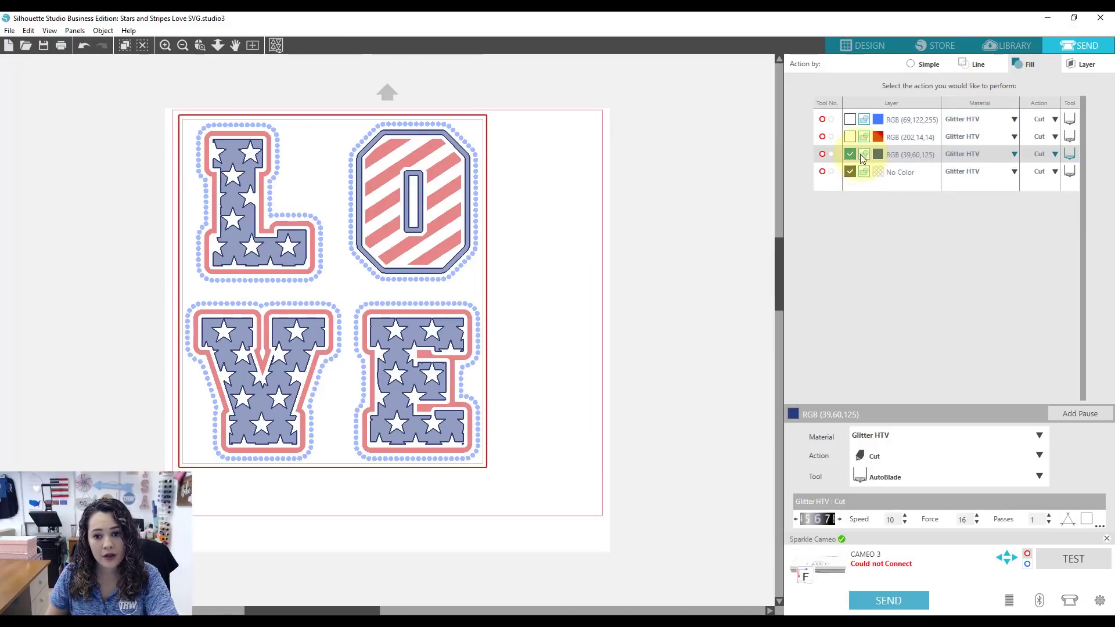
pyautogui.click(850, 119)
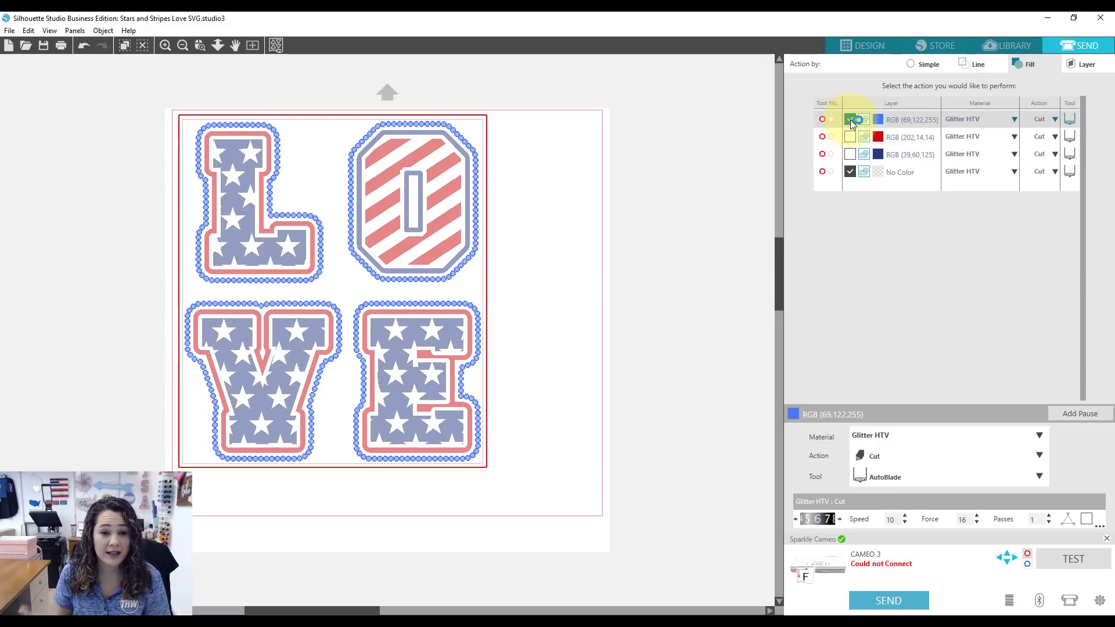
# - Set the cut material of the light blue RGB (69,122,255) dot layer to the user-defined Magic Flock
pyautogui.click(1015, 119)
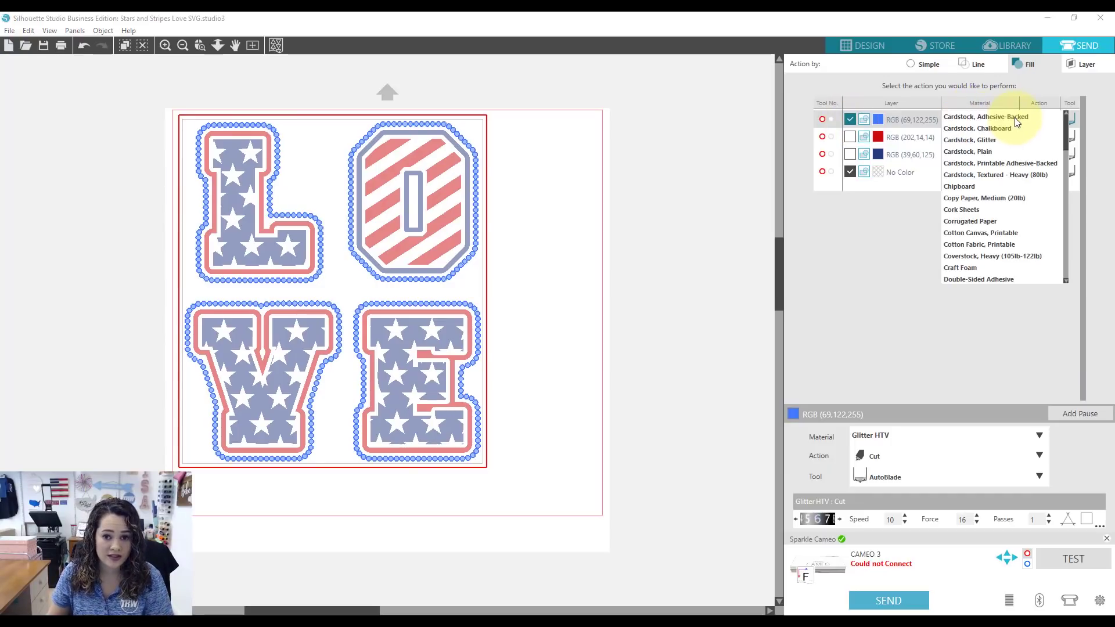
pyautogui.scroll(-15, 999, 181)
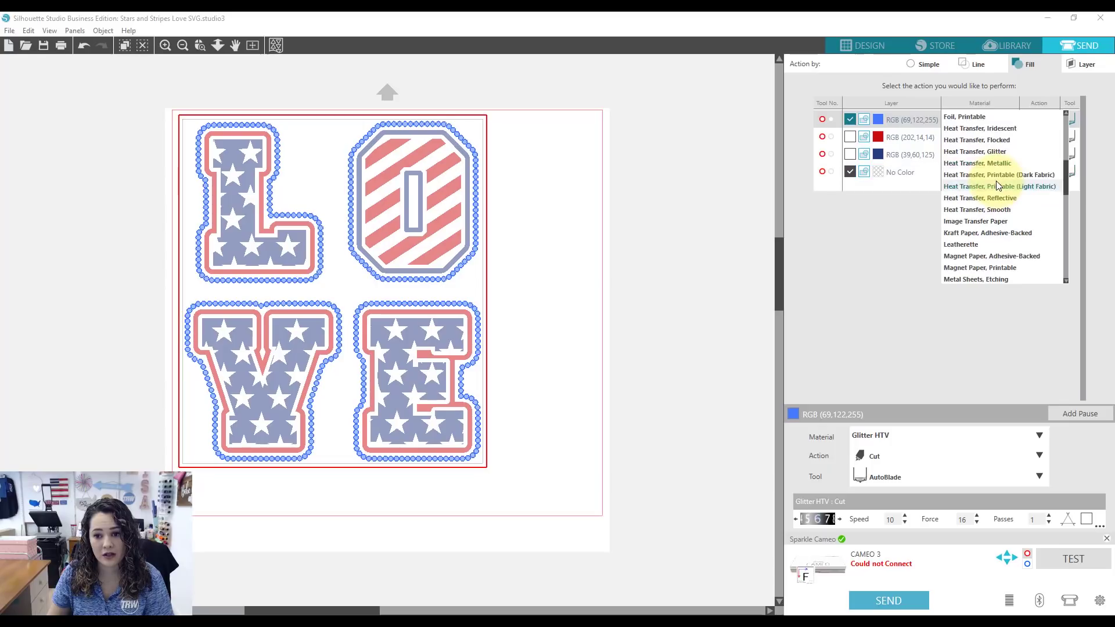
pyautogui.scroll(-4, 997, 190)
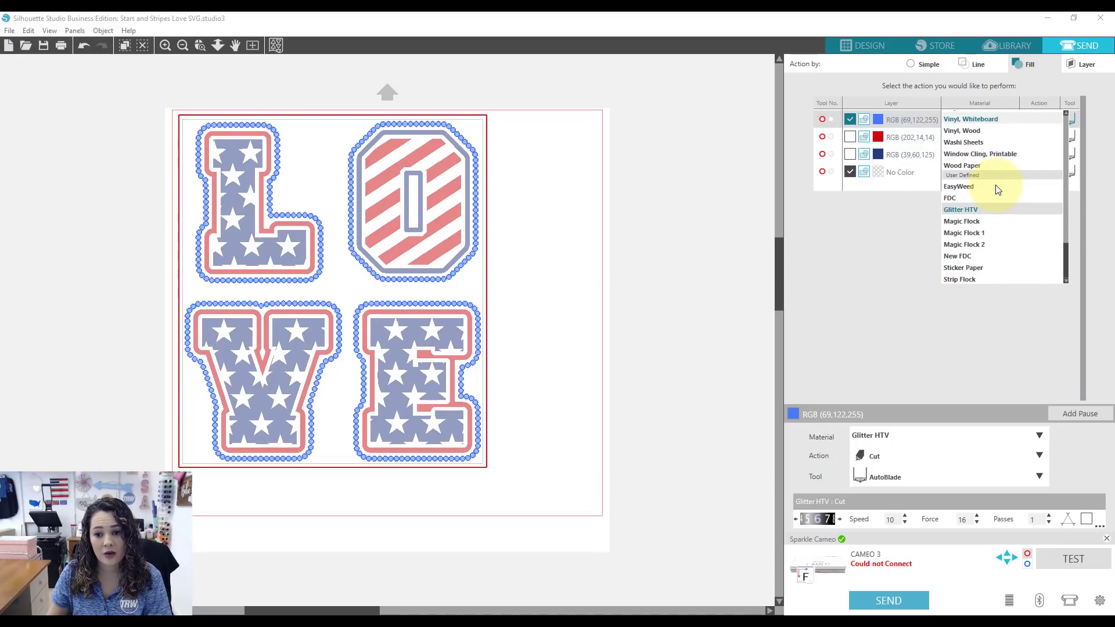
pyautogui.click(971, 222)
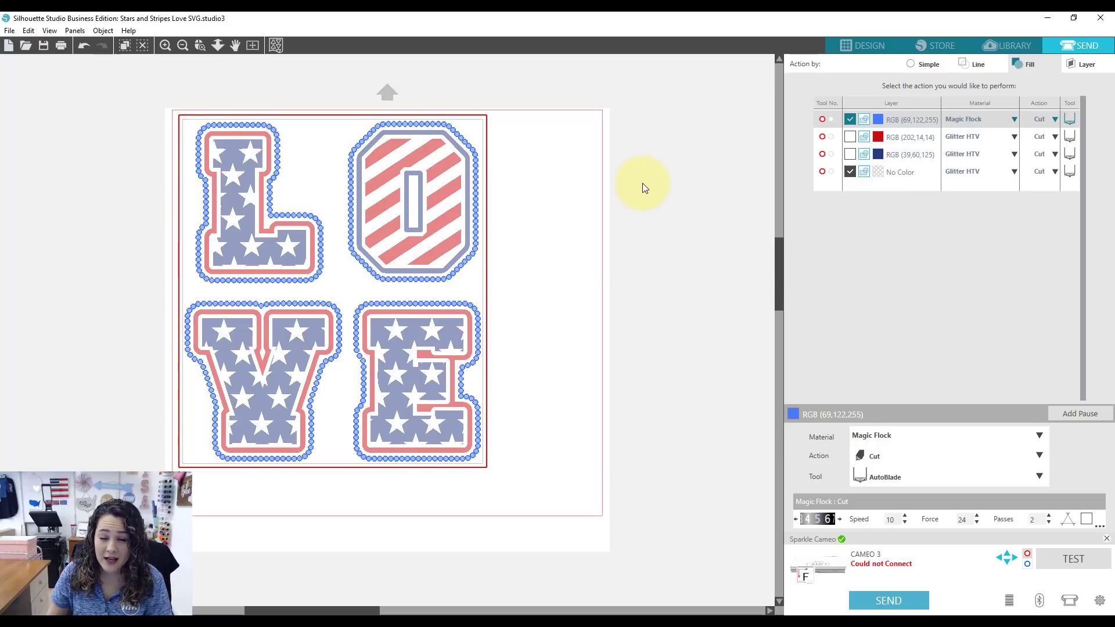
# - Assign the Magic Flock material to the No Color weeding box layer as well
pyautogui.click(980, 169)
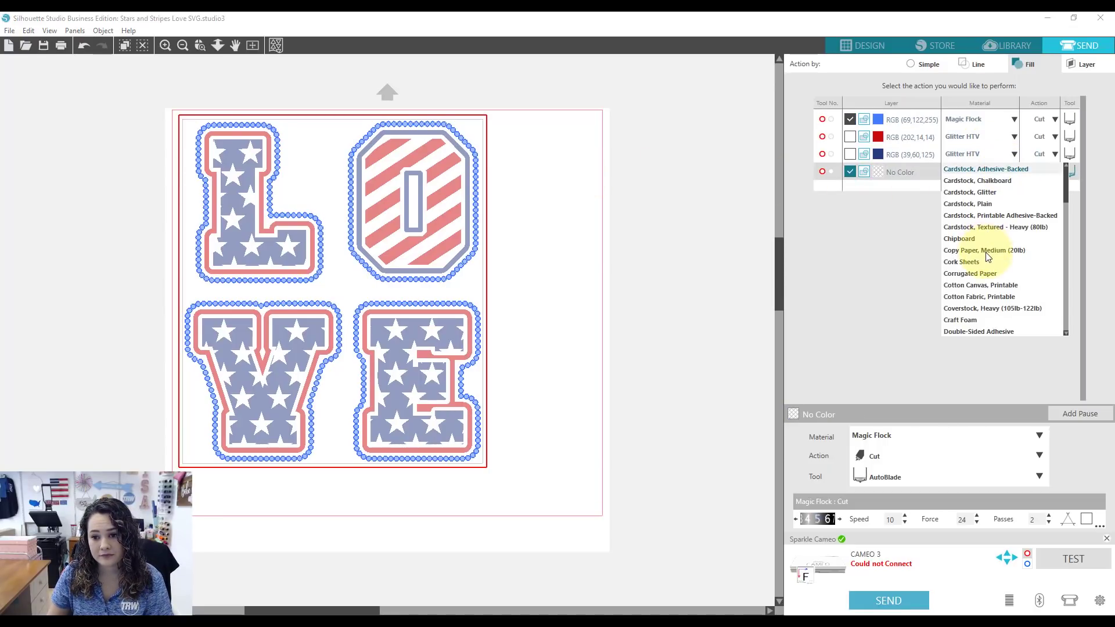
pyautogui.scroll(-15, 988, 262)
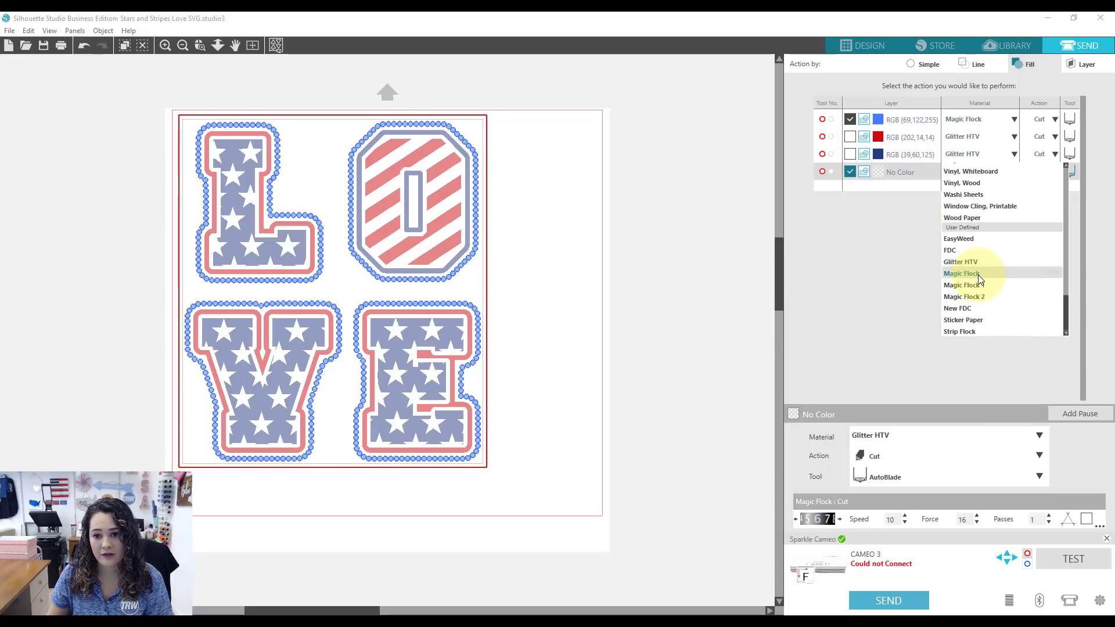
pyautogui.click(978, 274)
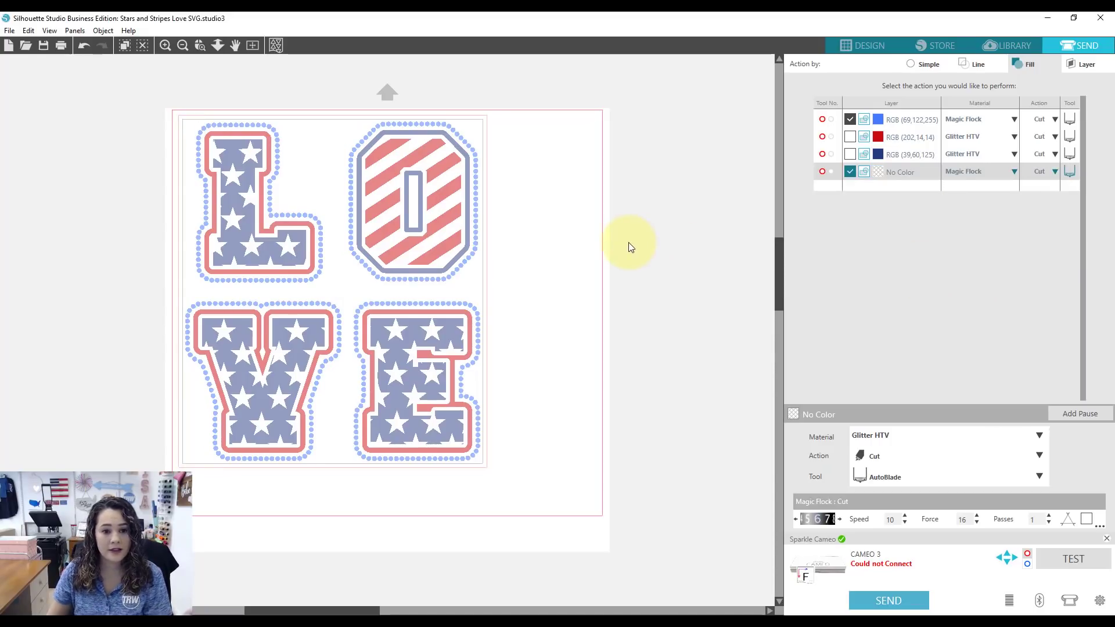